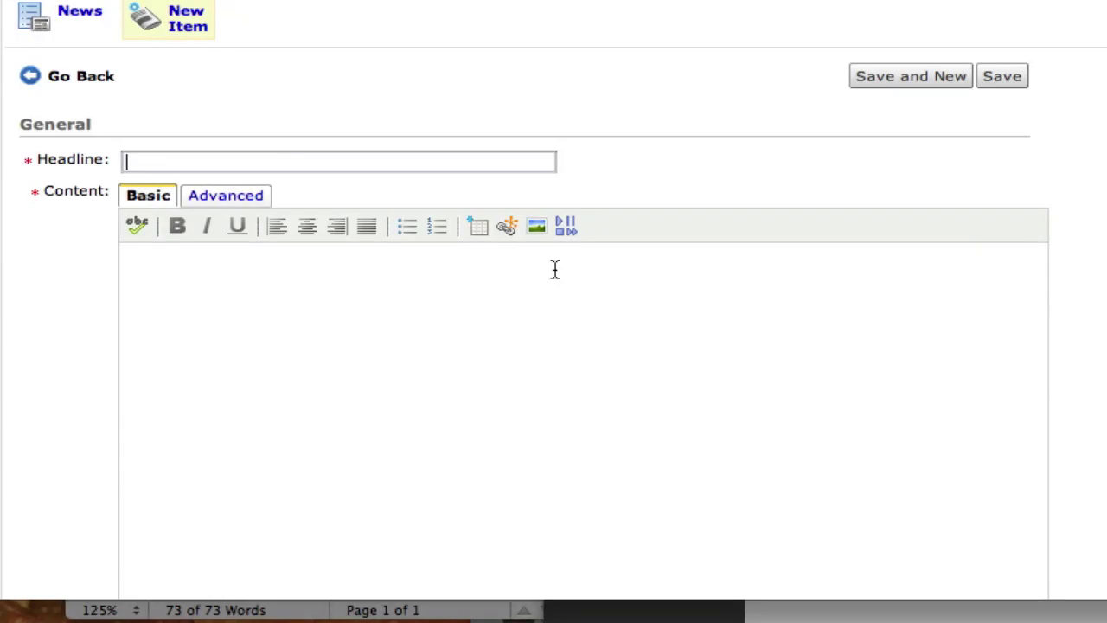
Enter the headline 'Pyramids' and place the cursor in the content body.
text(Pyramids)
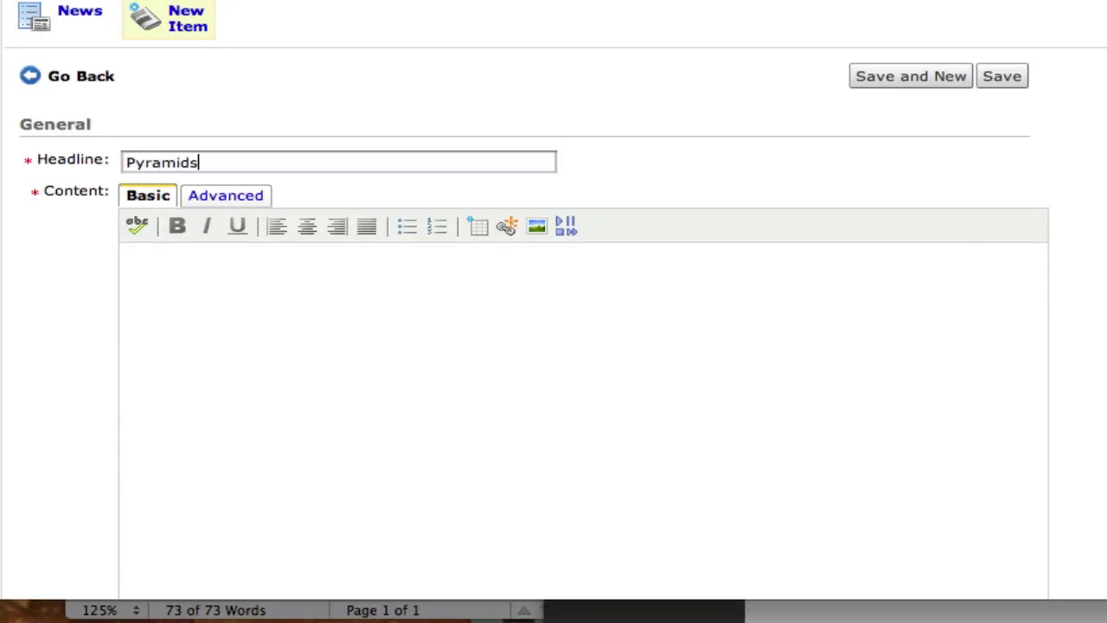
click(160, 256)
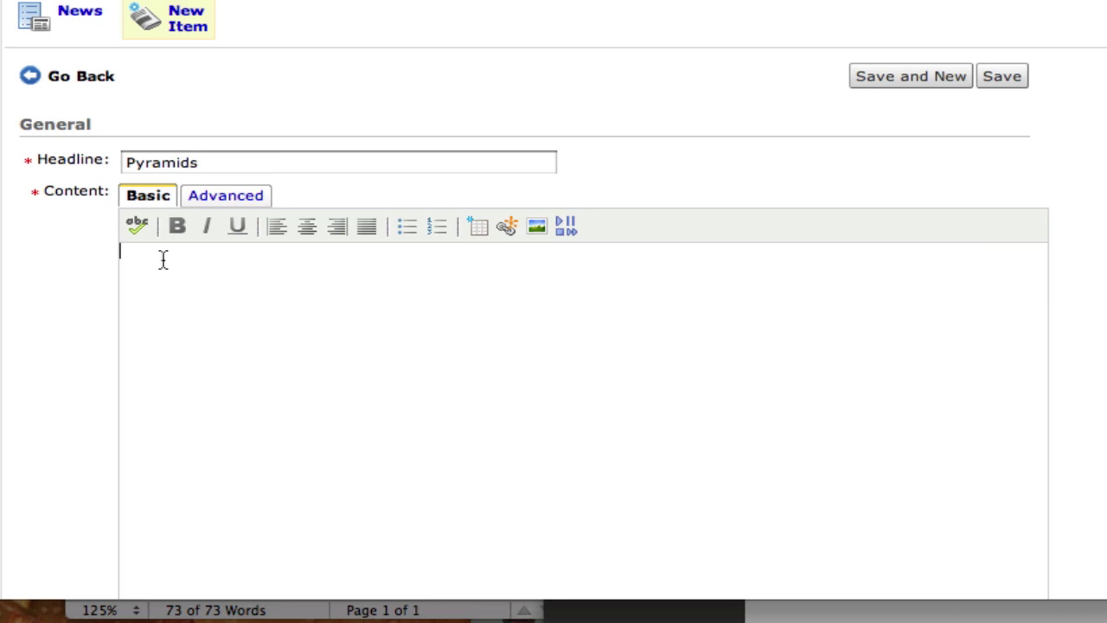
Open the insert-image file dialog listing the course offering files.
click(537, 226)
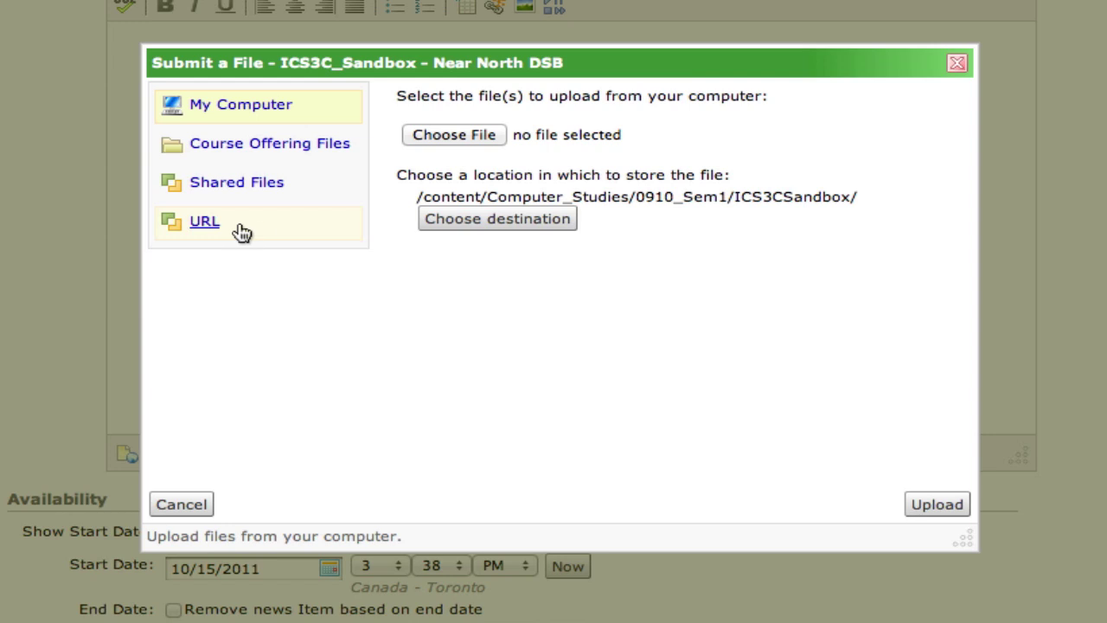
click(344, 161)
Select pyramids_small.jpg from the imported photos folder in Course Offering Files.
click(338, 149)
scroll(337, 155, down, 3)
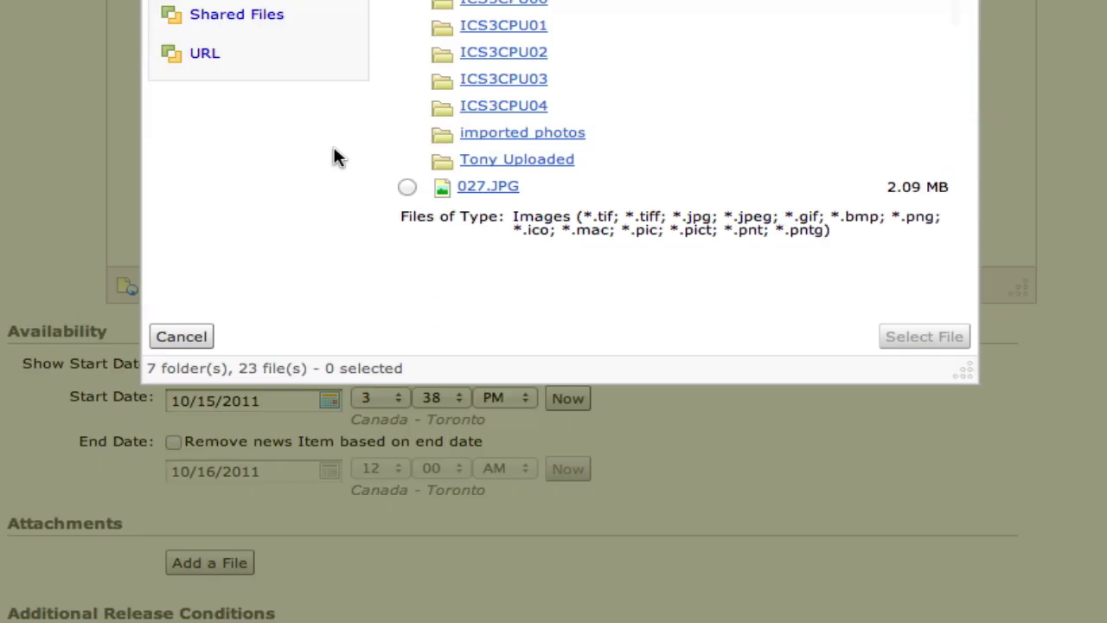
scroll(334, 147, up, 2)
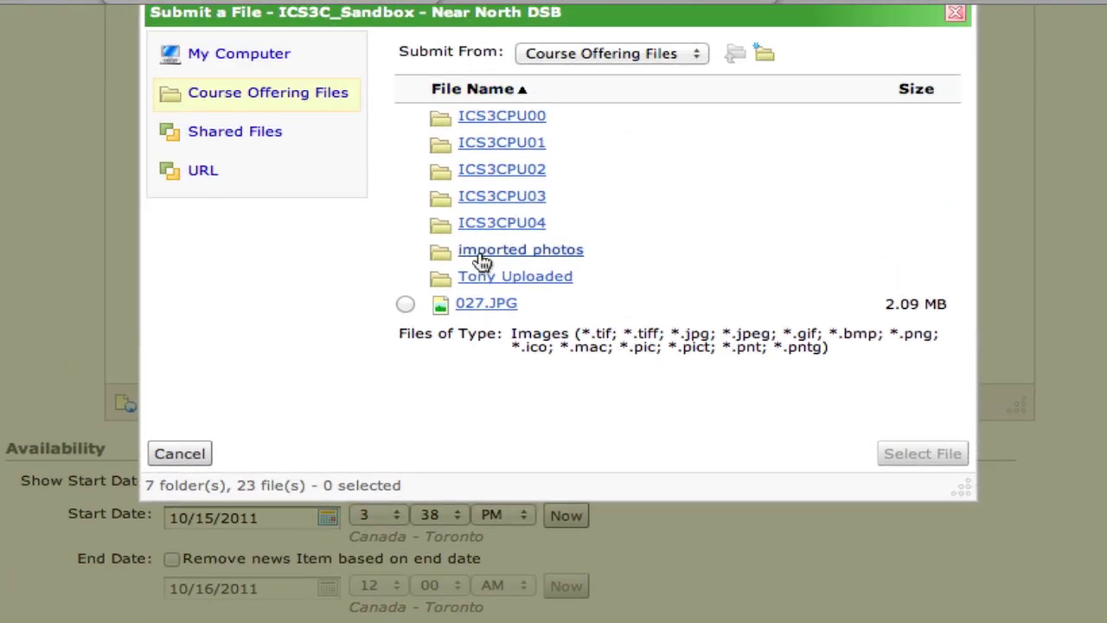
scroll(484, 260, down, 3)
scroll(486, 234, up, 2)
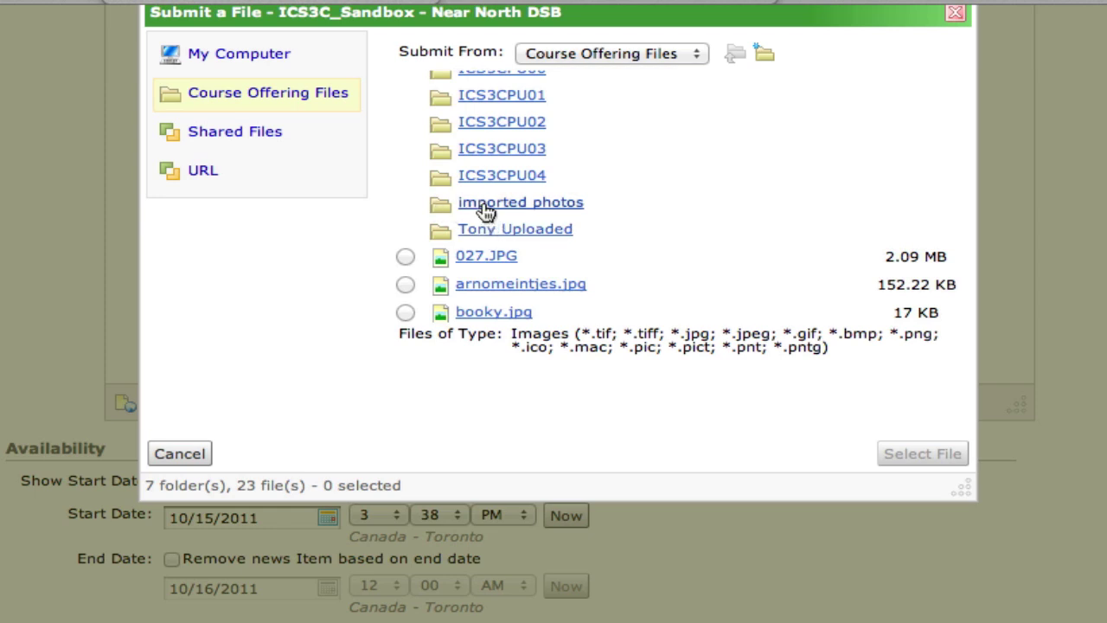
click(486, 208)
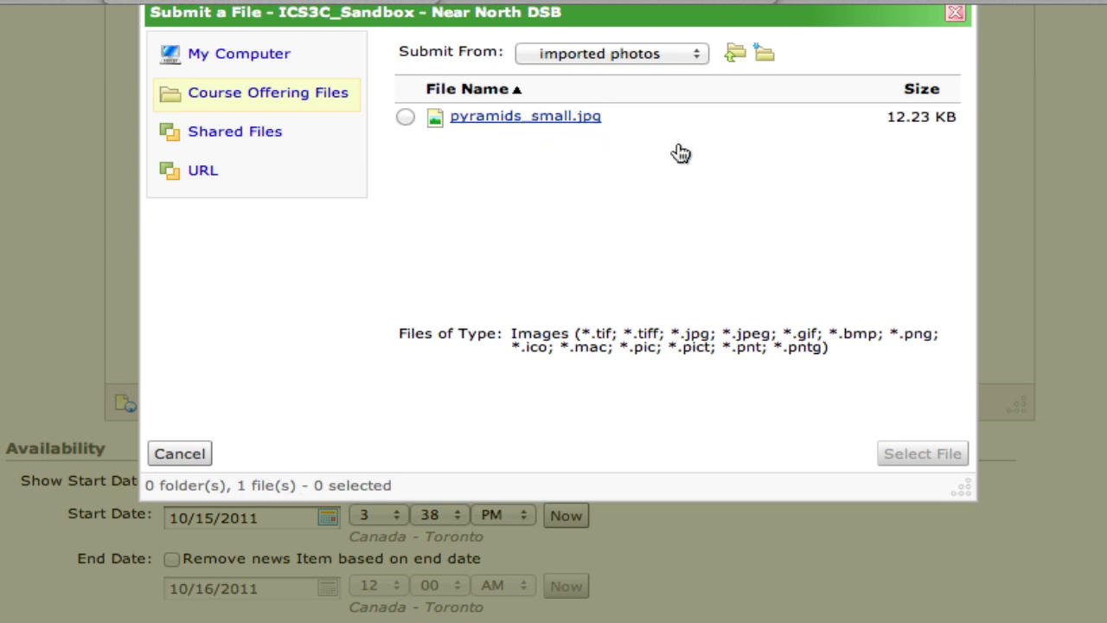
click(404, 116)
click(907, 455)
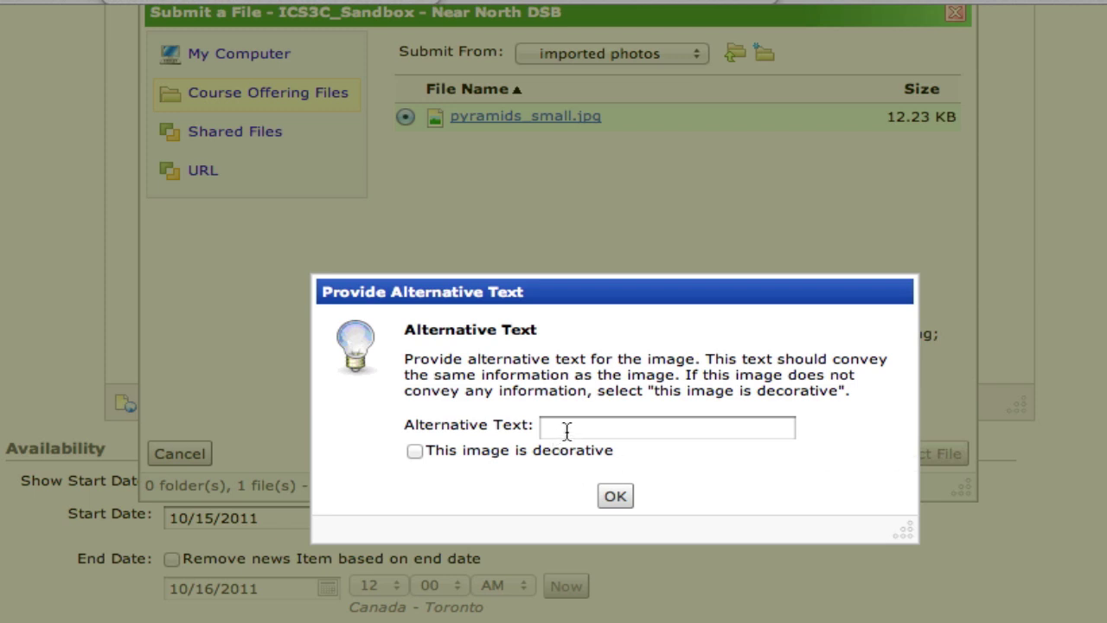
Insert pyramids_small.jpg with alt text 'Pyramid Giza' and bring up the image dialog again.
click(566, 428)
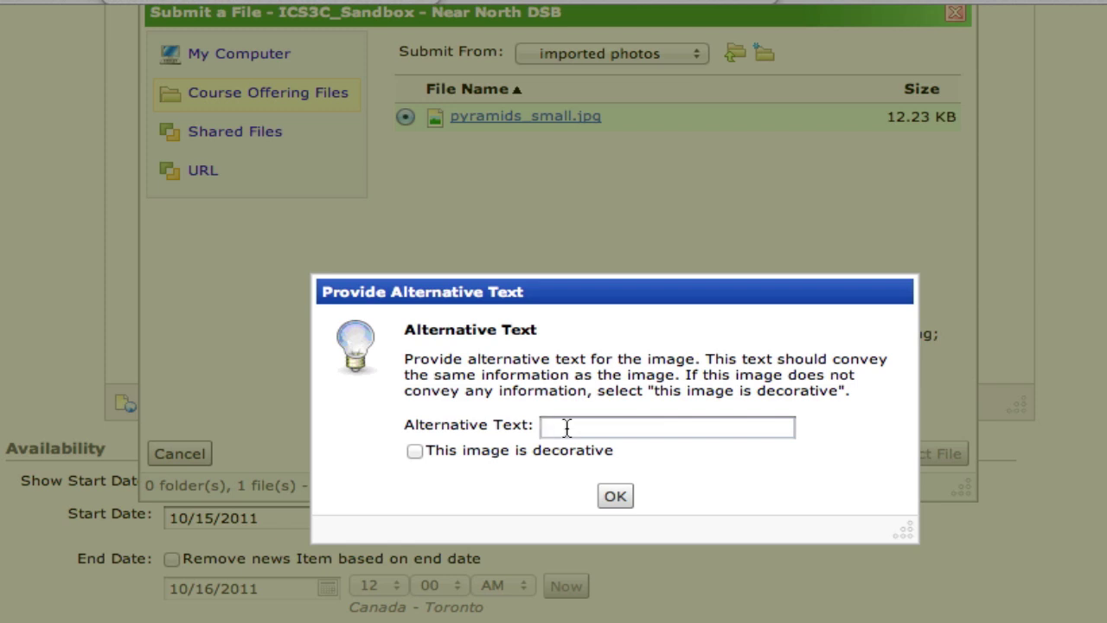
text(Pyramid Gixa)
key(BackSpace)
key(BackSpace)
text(za)
click(615, 499)
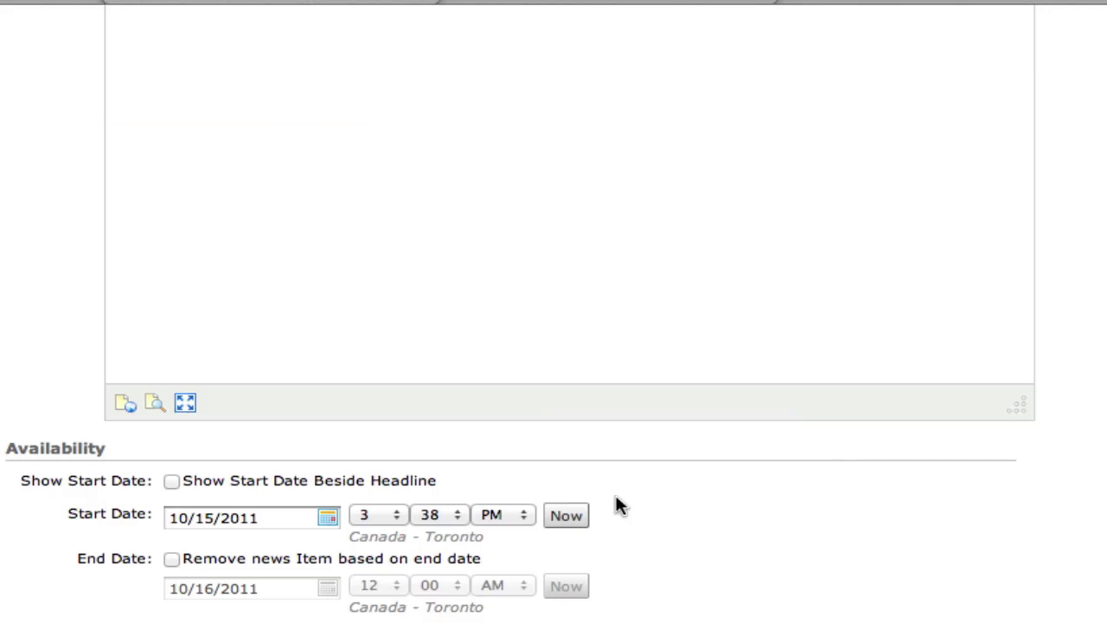
scroll(637, 384, up, 5)
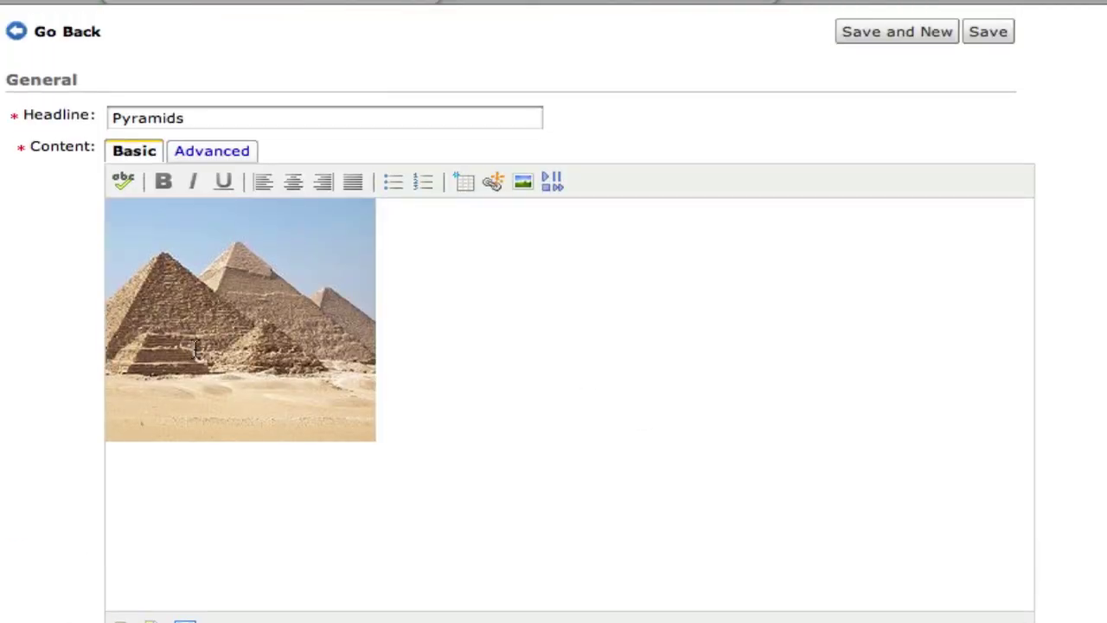
click(522, 181)
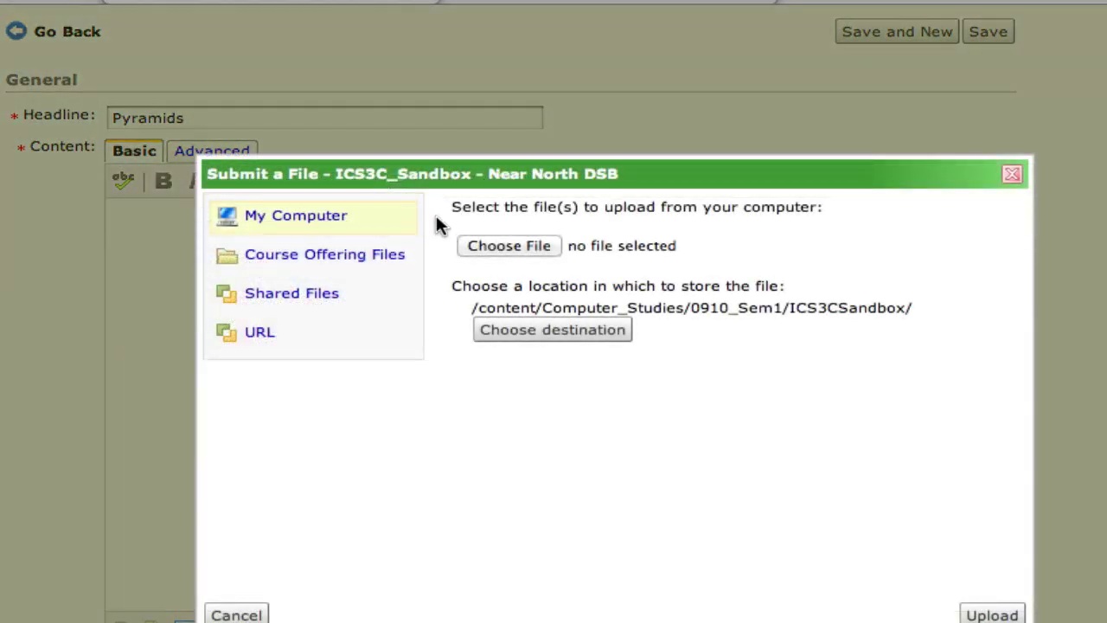
Upload the local file 'pyramid' from the computer's Pyramids folder.
click(508, 246)
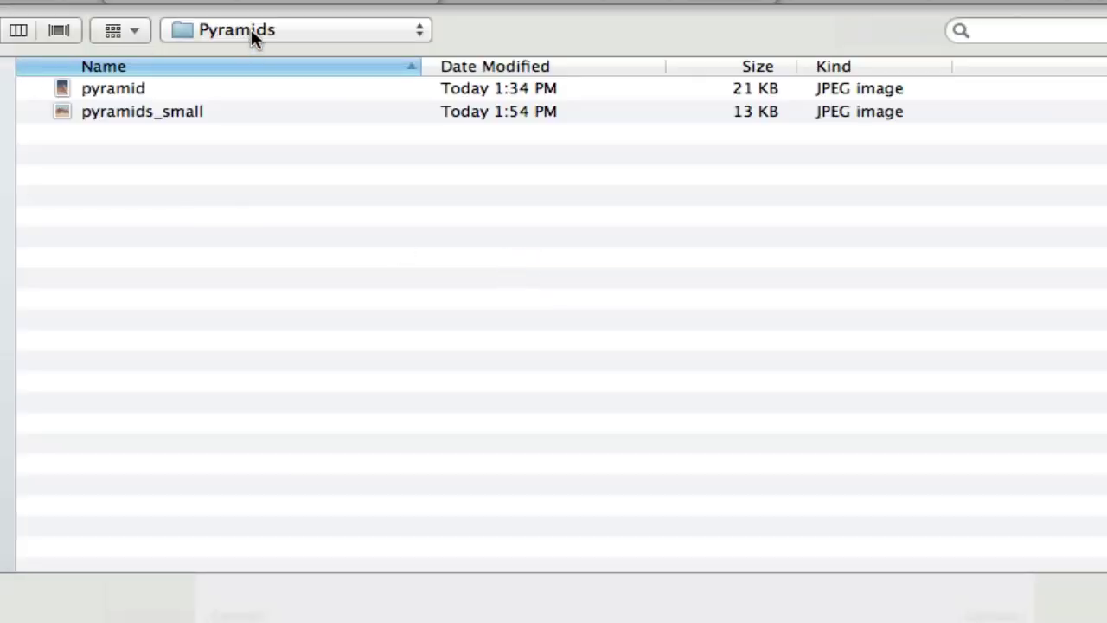
click(122, 89)
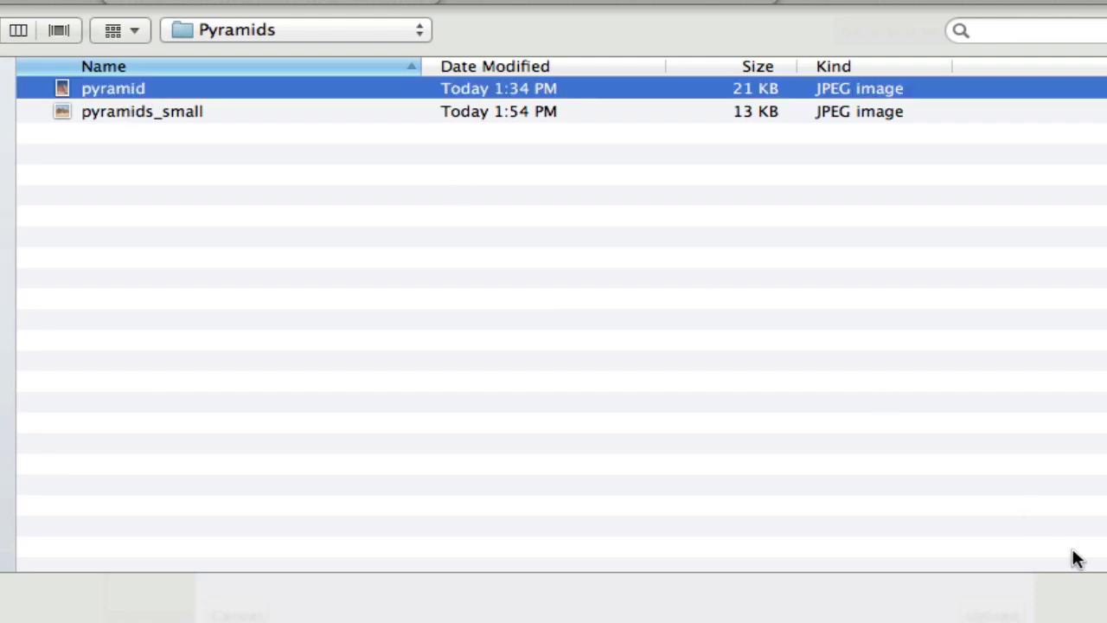
key(Return)
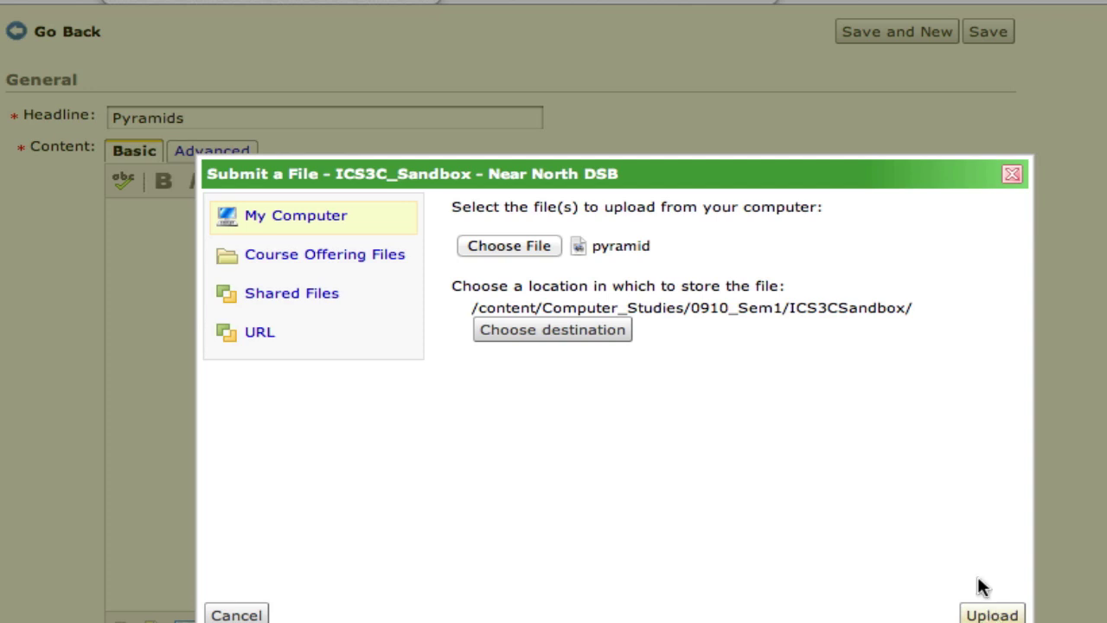
click(991, 615)
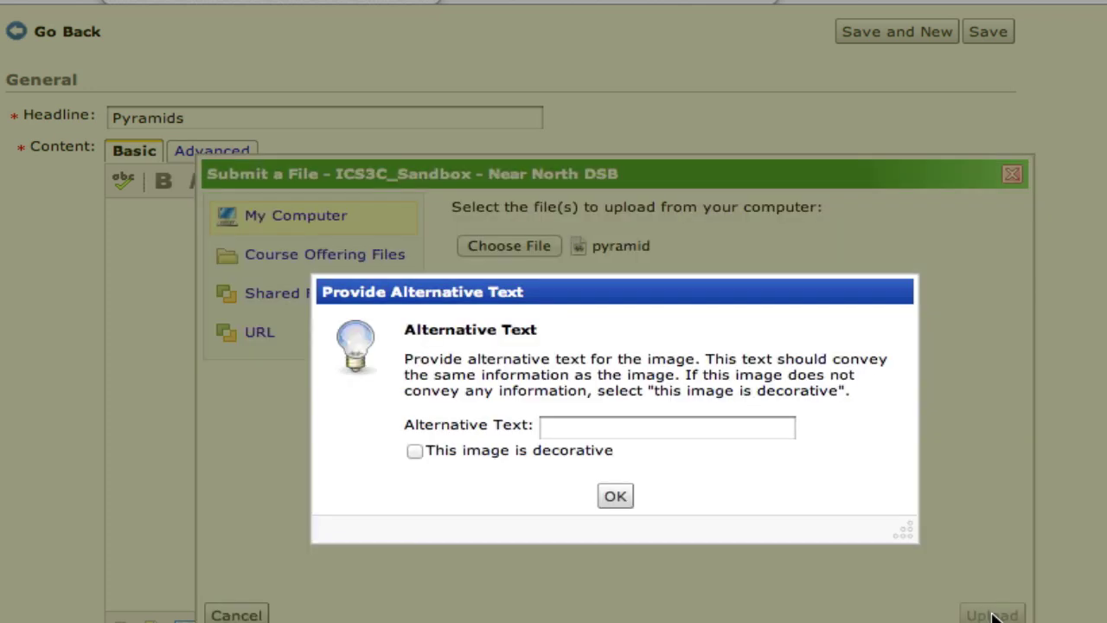
Give the uploaded pyramid photo the alt text 'Pyramid Giza' and insert it.
click(560, 428)
text(Pyramid Giza)
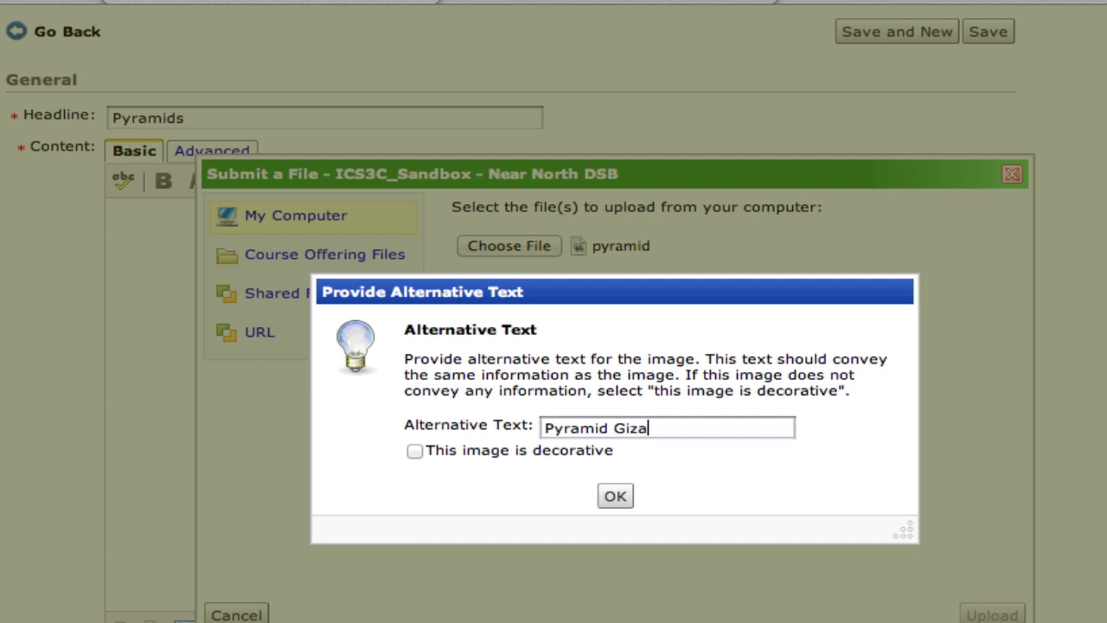
click(614, 499)
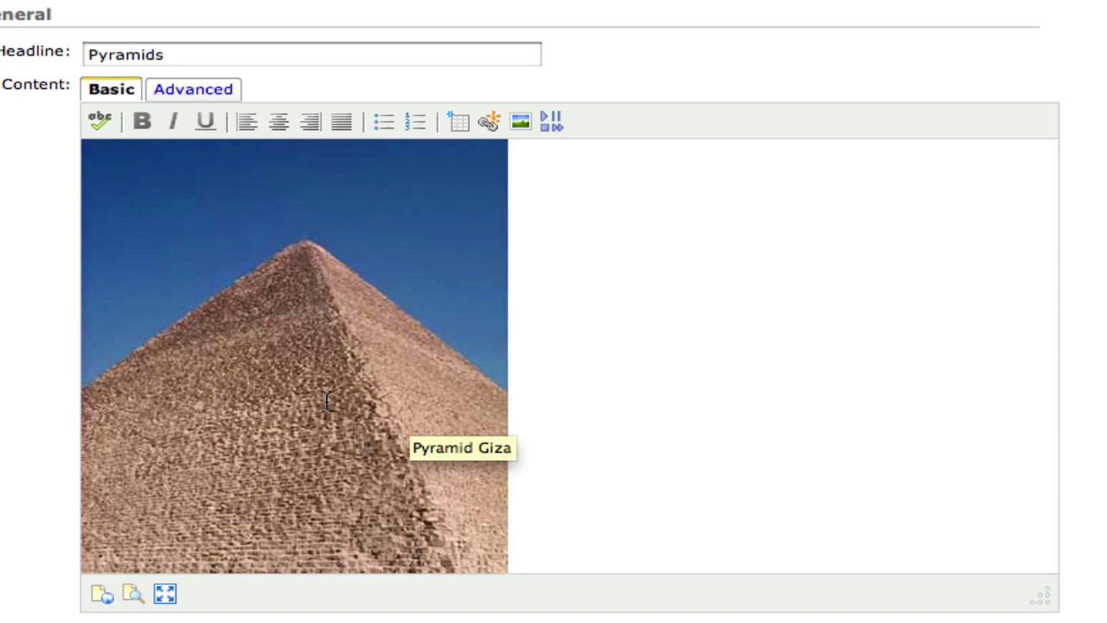
Check the inserted pyramid image and place the cursor just after it.
click(402, 382)
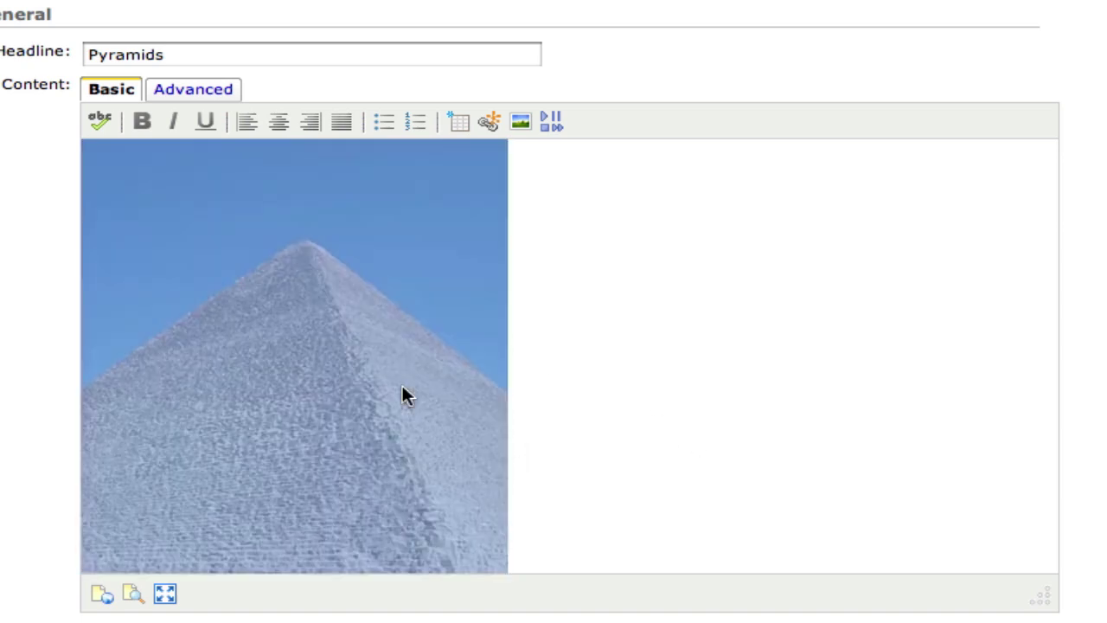
click(758, 413)
scroll(758, 412, down, 4)
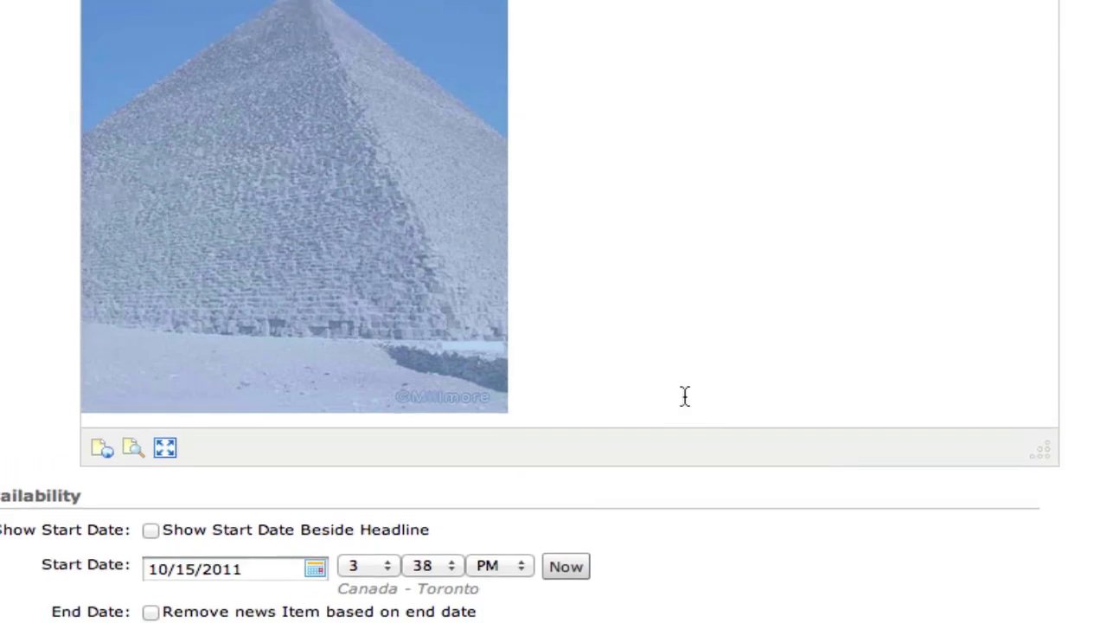
scroll(670, 390, up, 3)
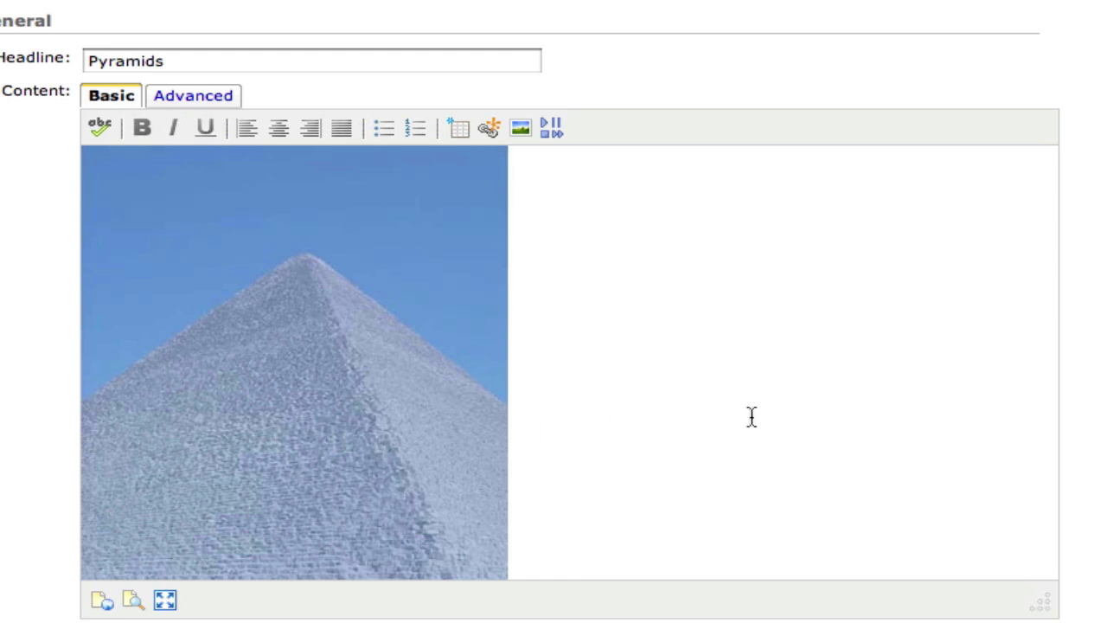
scroll(750, 418, up, 2)
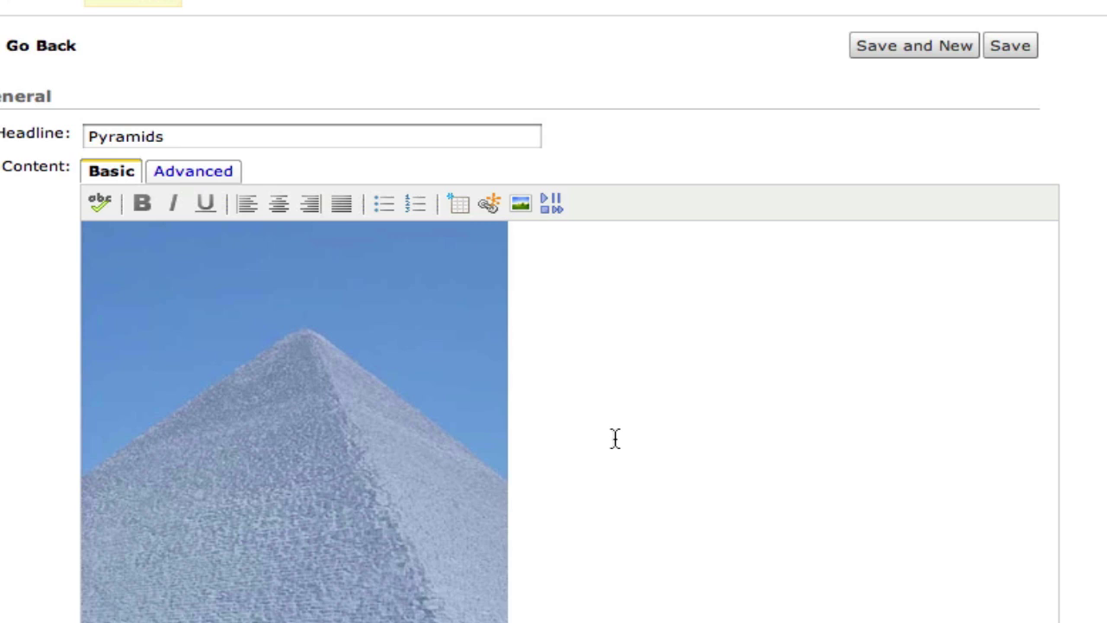
click(602, 481)
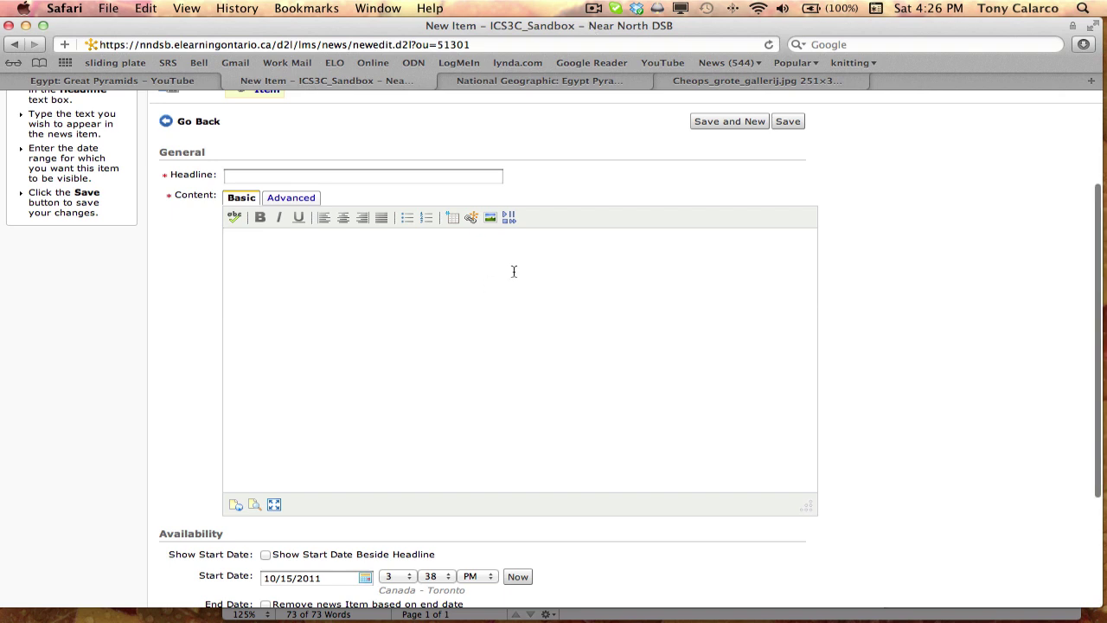
Start inserting an image into the news content from a web address (URL).
click(689, 80)
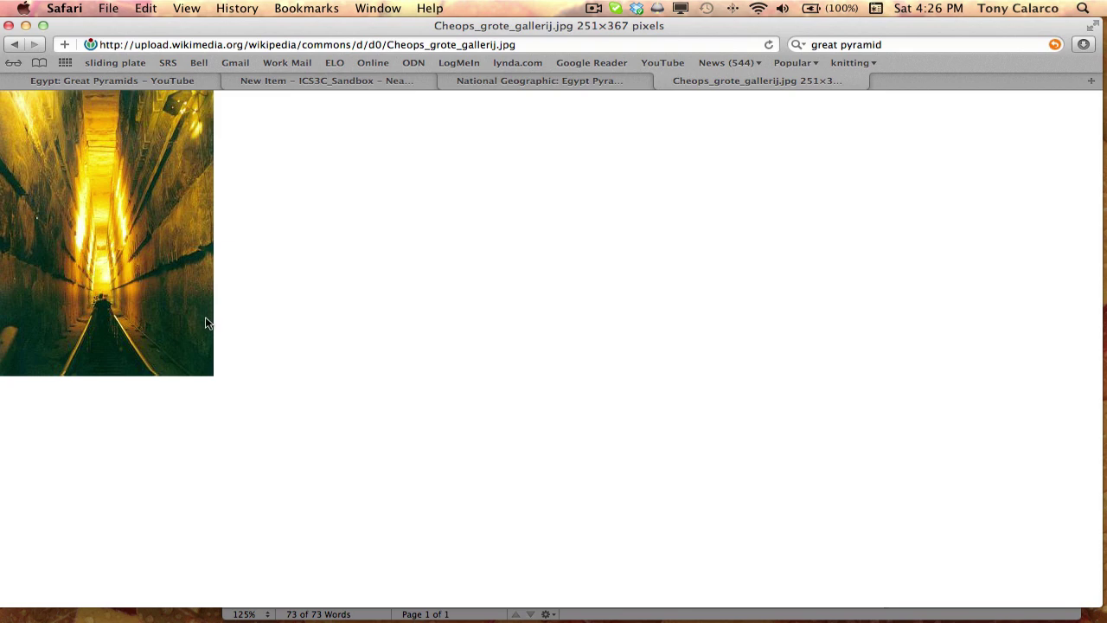
click(326, 81)
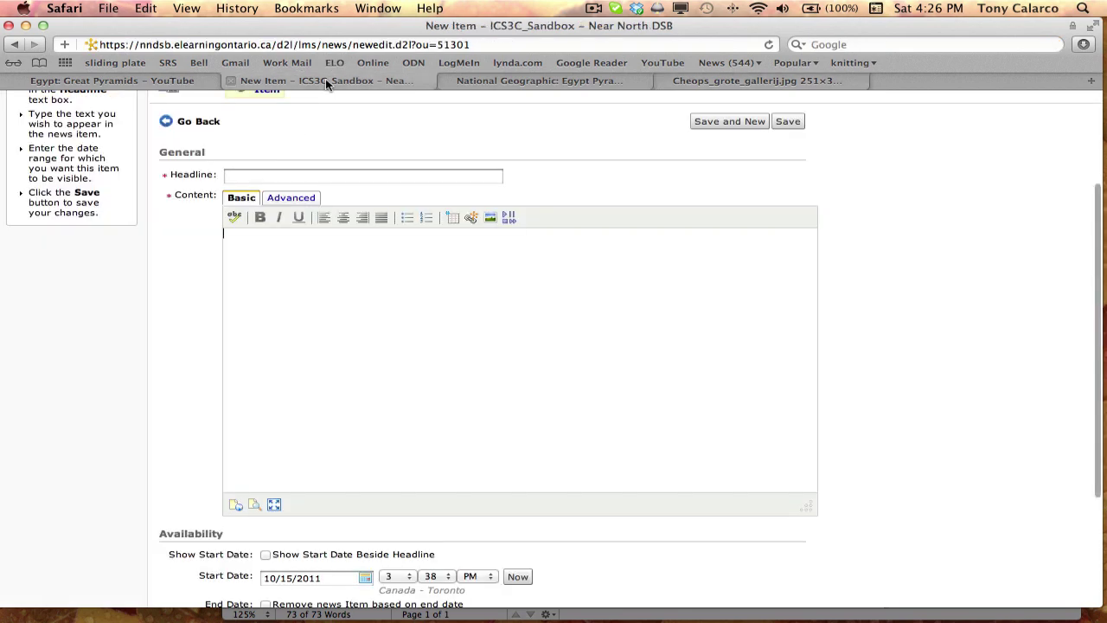
click(489, 219)
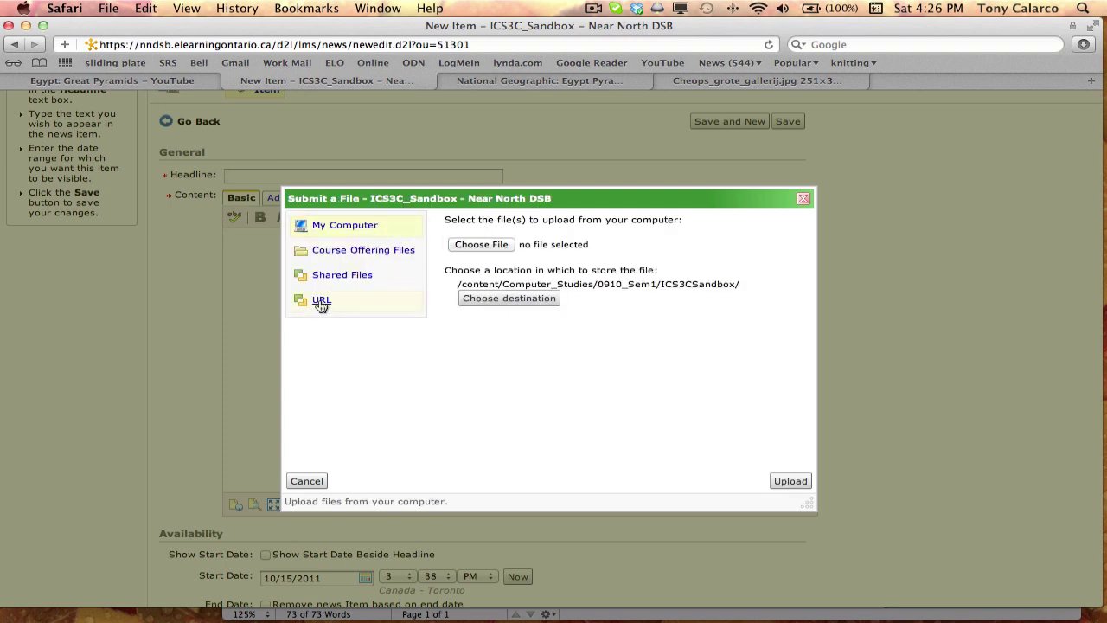
click(321, 301)
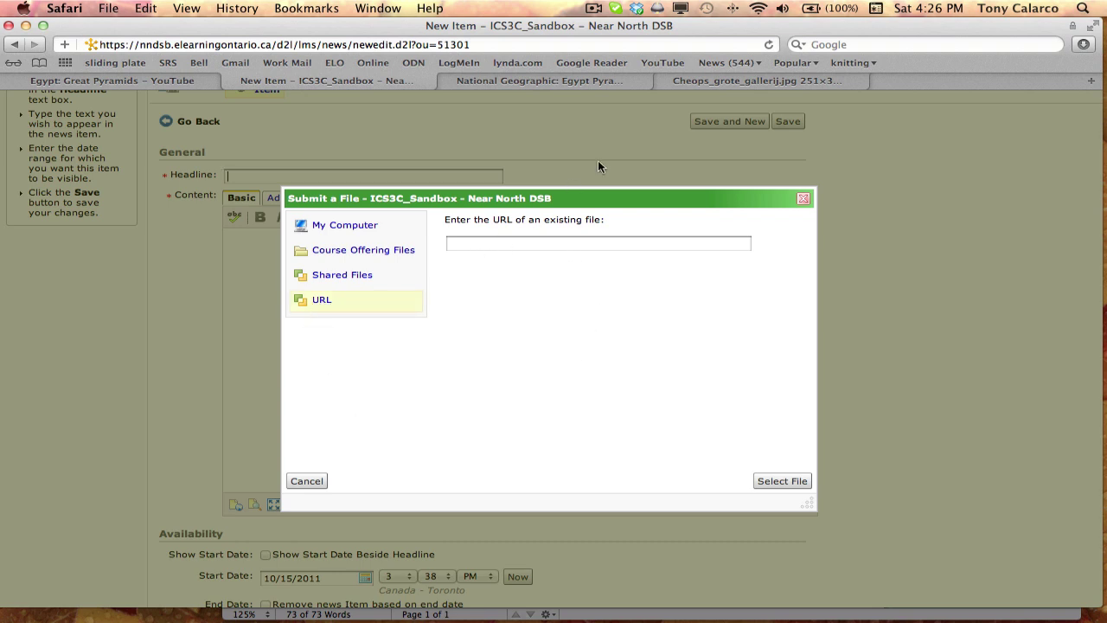
Copy the Cheops_grote_gallerij.jpg web address from the Cheops image tab and return to the news tab.
click(721, 80)
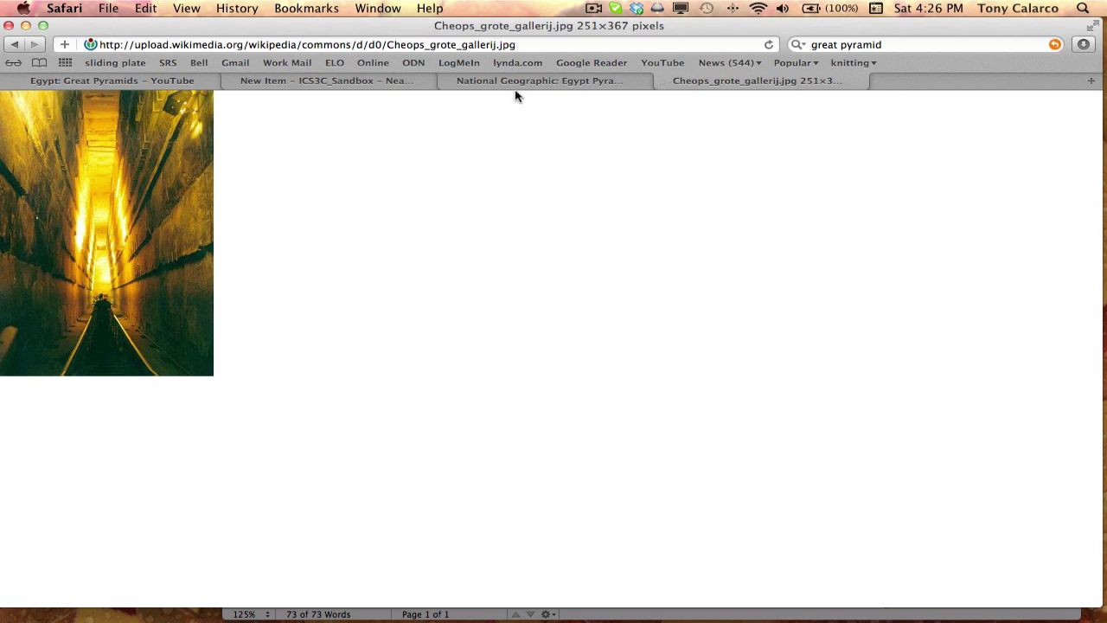
drag(361, 50, 89, 48)
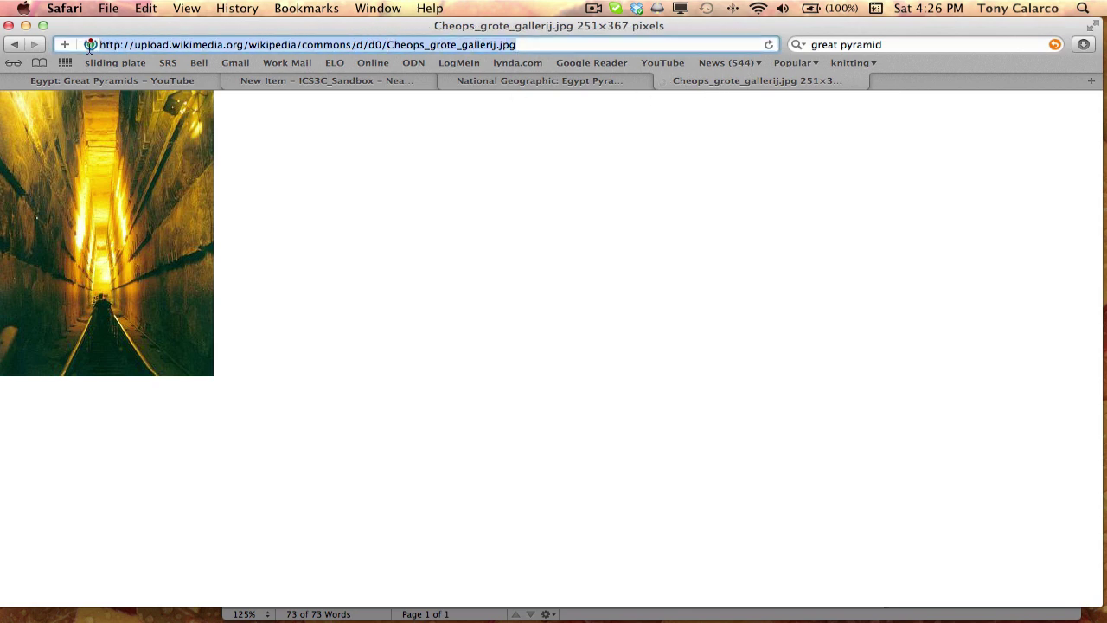
right_click(217, 44)
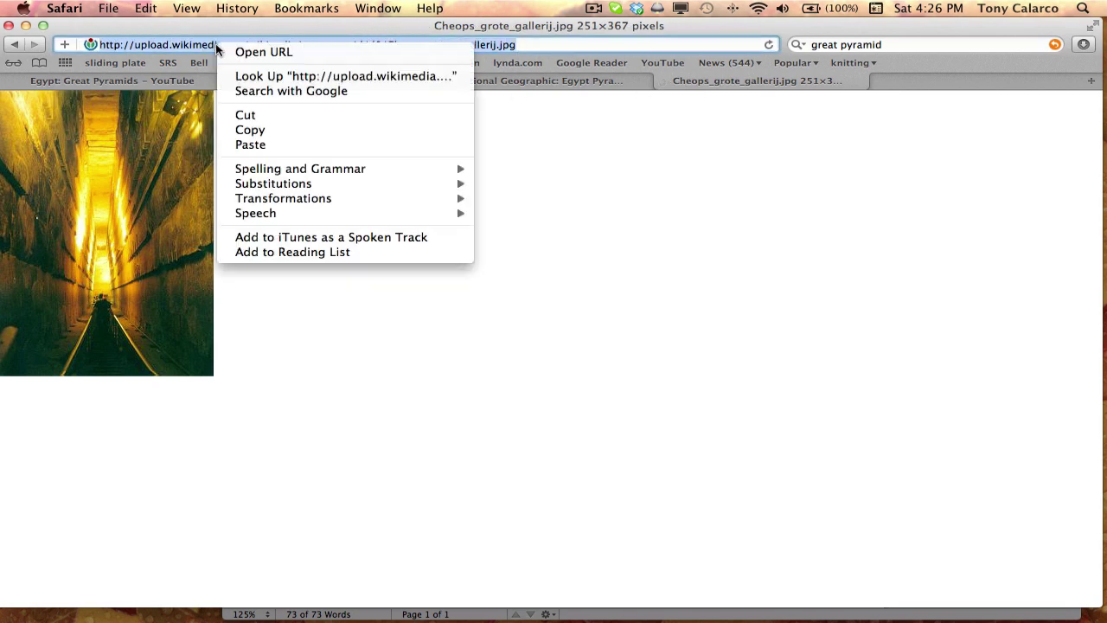
click(263, 127)
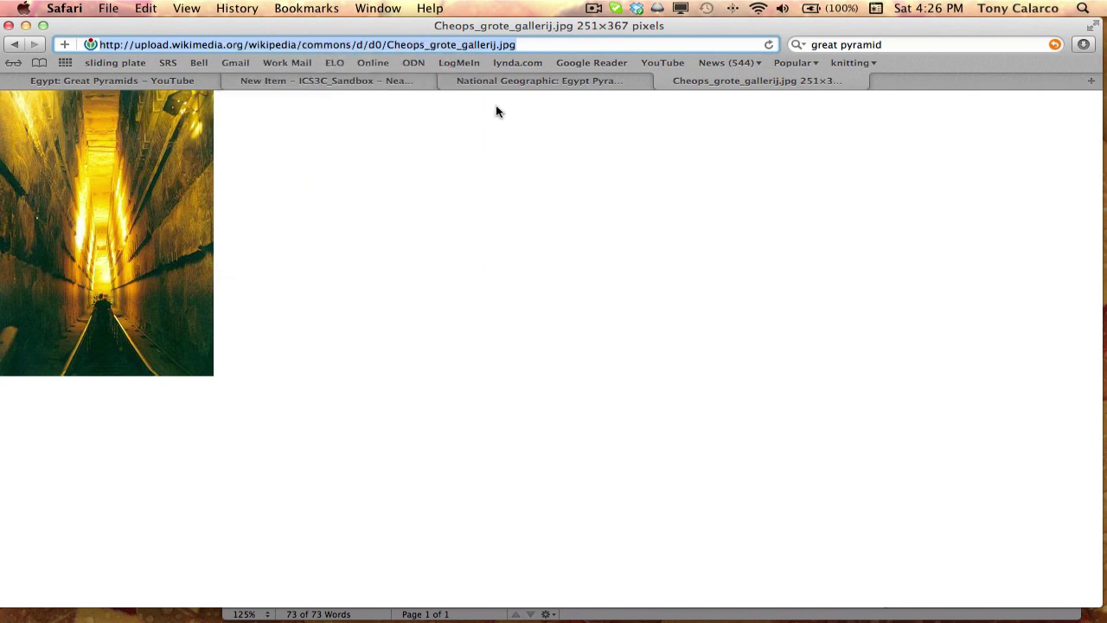
click(343, 81)
Paste the Cheops image URL into the address field and submit it as the image source.
click(476, 242)
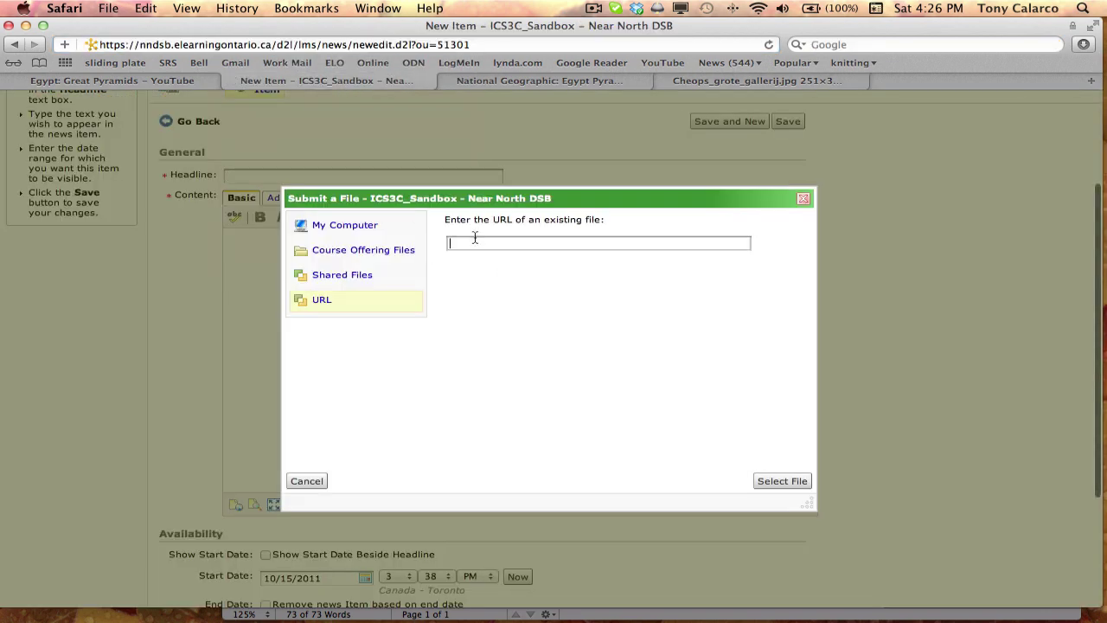
right_click(476, 241)
click(509, 274)
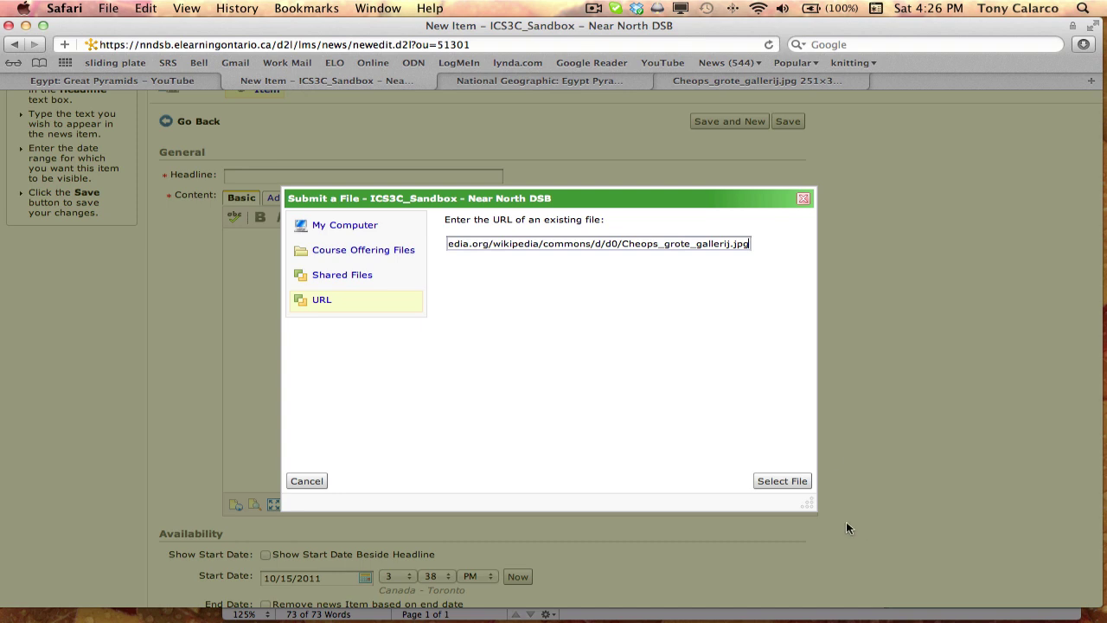
click(776, 481)
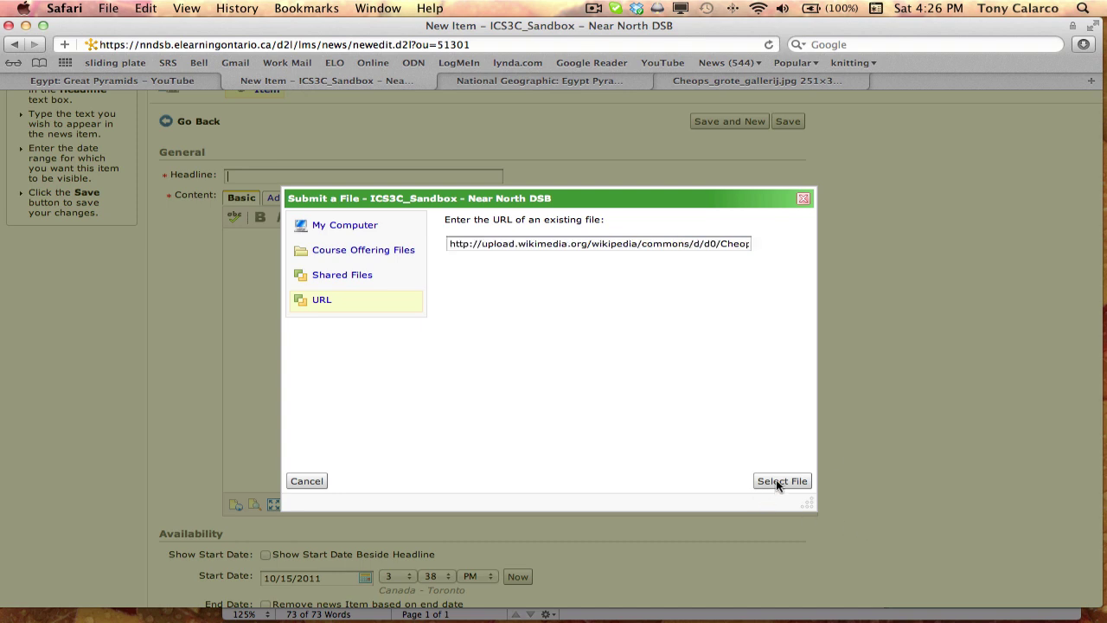
click(778, 481)
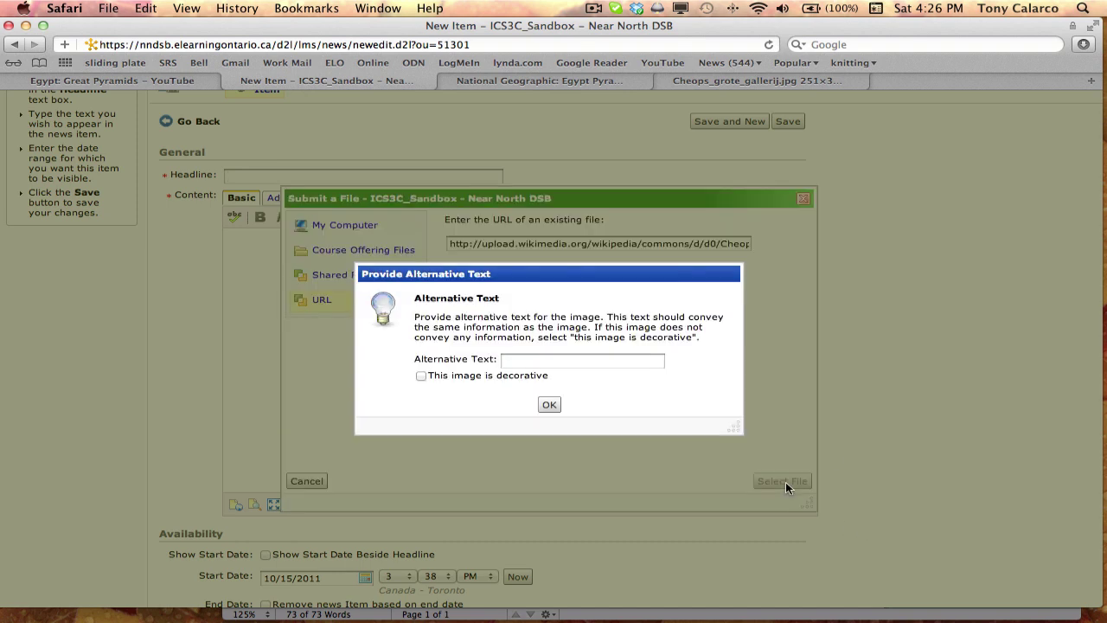
Set the image's alt text to 'Passageway in a pyramid' and insert it.
click(520, 361)
text(Passageway in a pyramid)
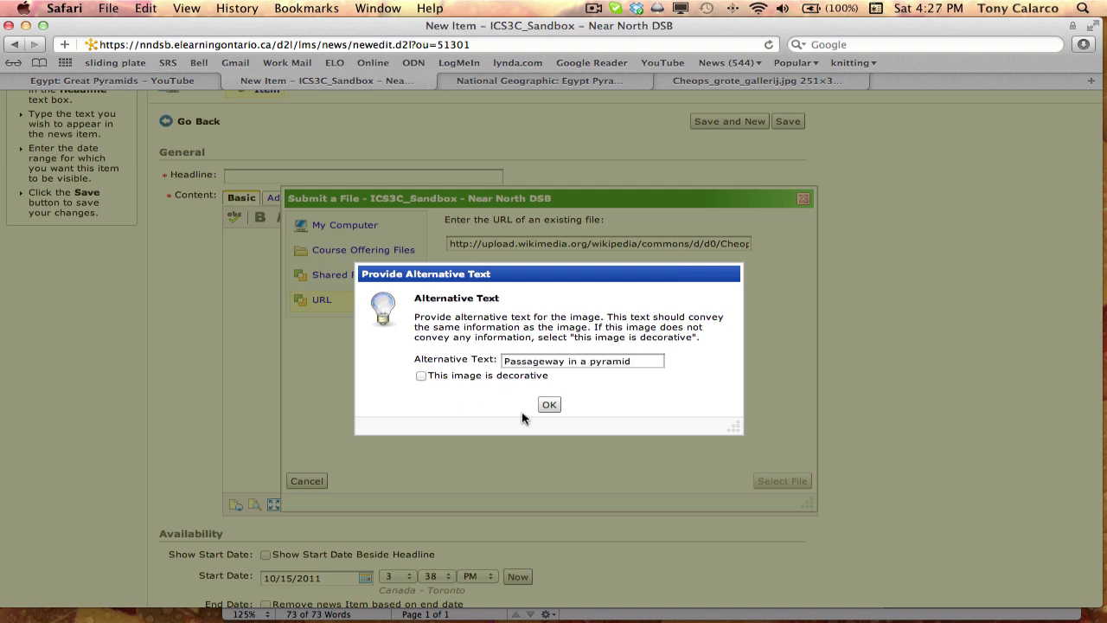
click(550, 404)
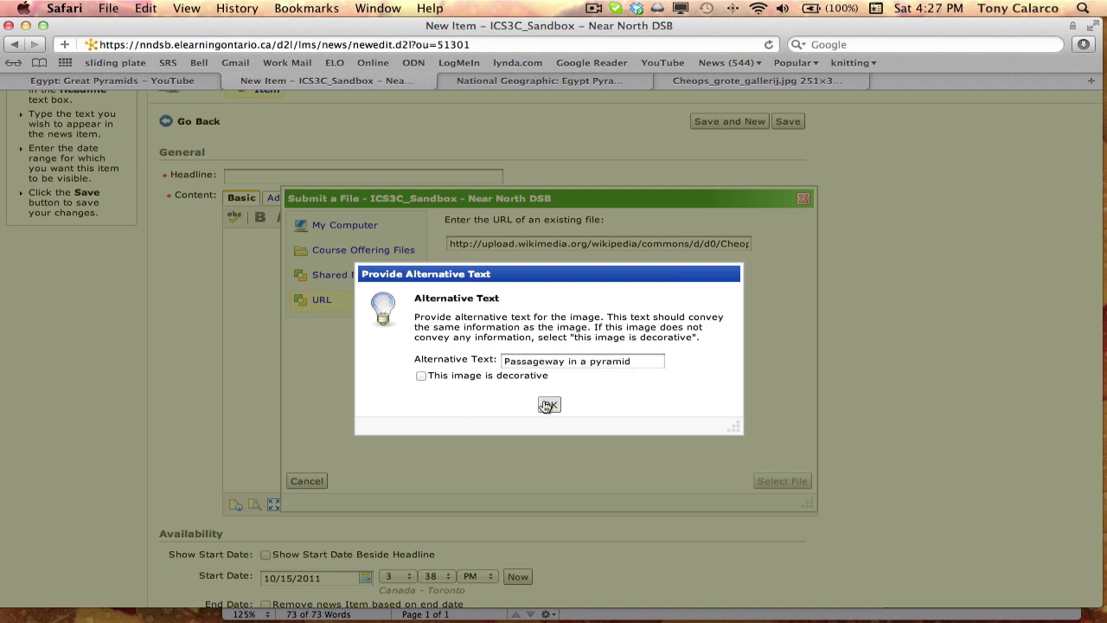